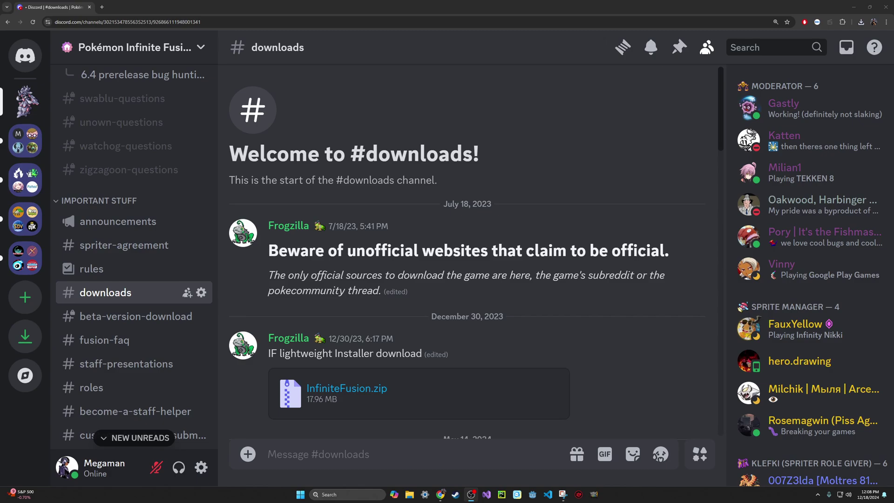
Step: Download InfiniteFusion.zip from #downloads and open the 'Option 1. Lightweight Installer' guide
{"action": "double_click", "coordinate": [343, 354]}
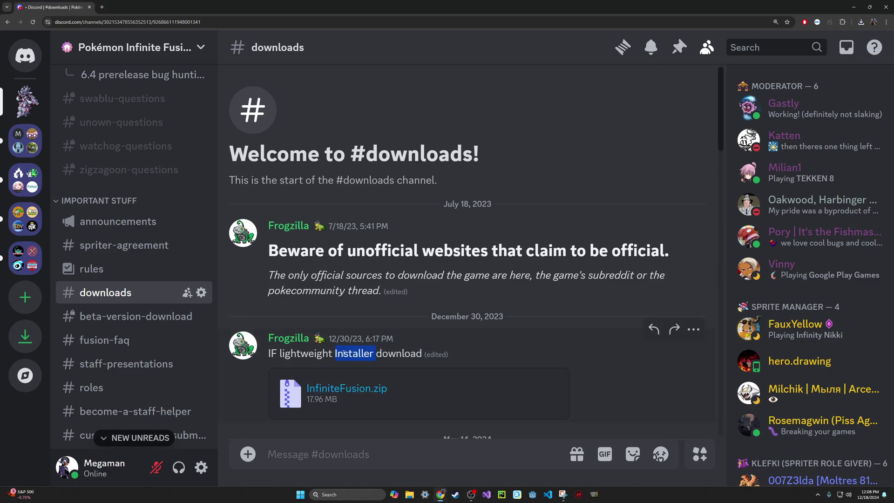
{"action": "left_click", "coordinate": [343, 354]}
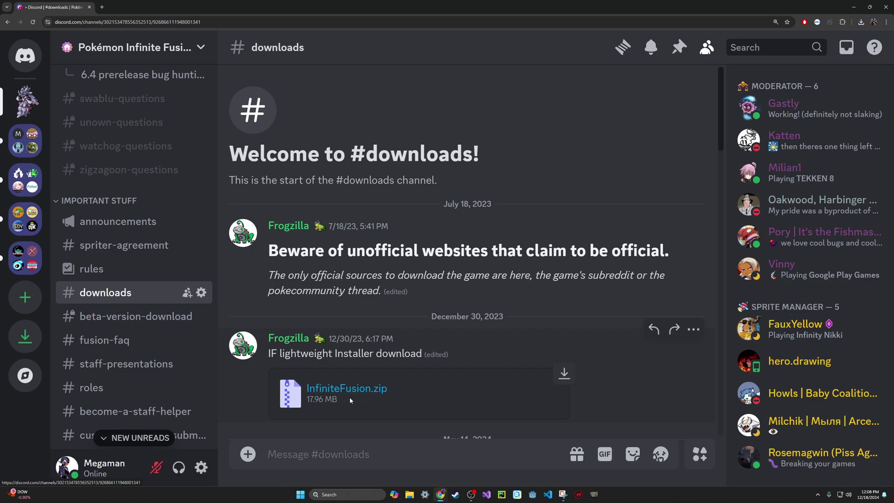
{"action": "left_click", "coordinate": [337, 392]}
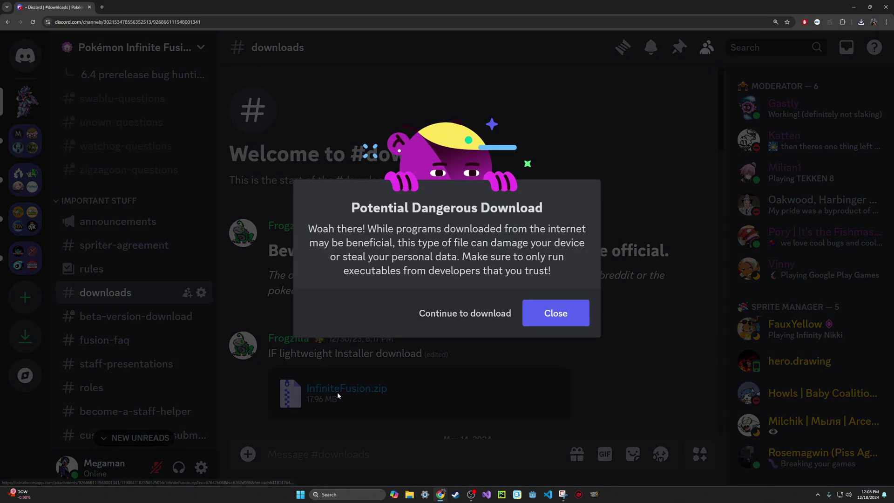
{"action": "left_click", "coordinate": [464, 318]}
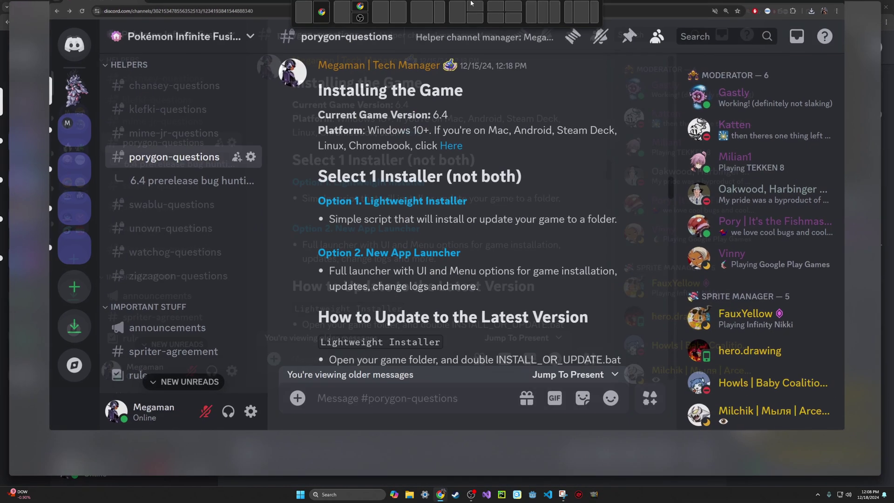
{"action": "left_click_drag", "start_coordinate": [471, 4], "coordinate": [471, 4]}
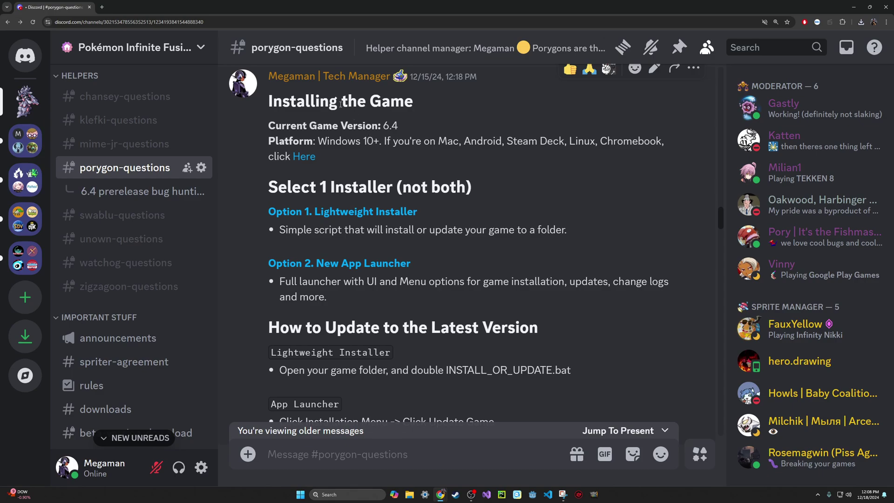
{"action": "left_click", "coordinate": [321, 213]}
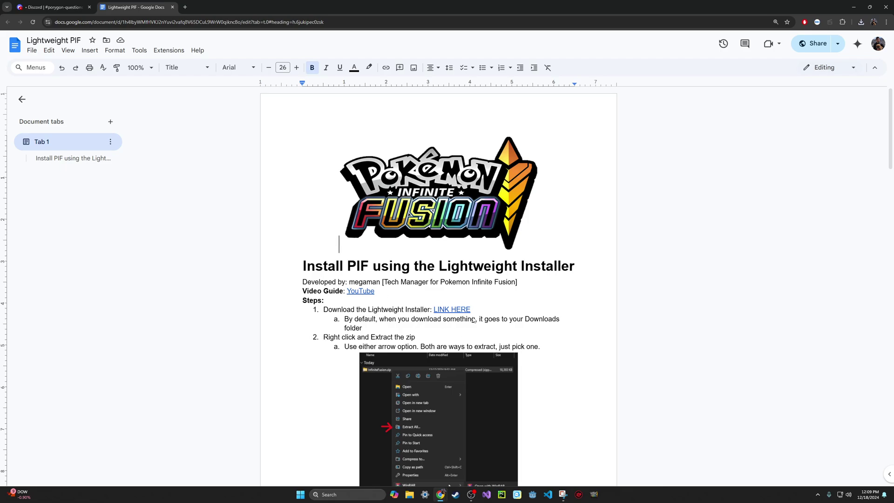
Step: Follow step 1's 'LINK HERE' through to the MediaFire page for InfiniteFusion.zip
{"action": "left_click", "coordinate": [445, 310]}
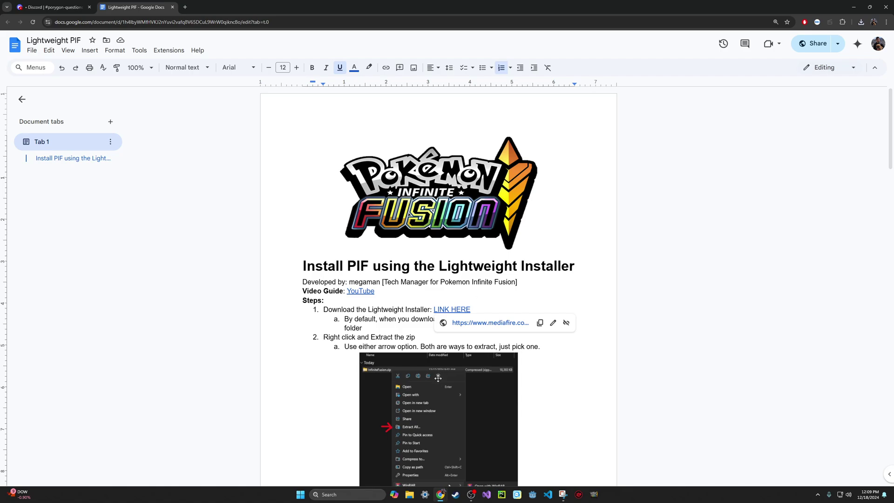
{"action": "left_click", "coordinate": [492, 323]}
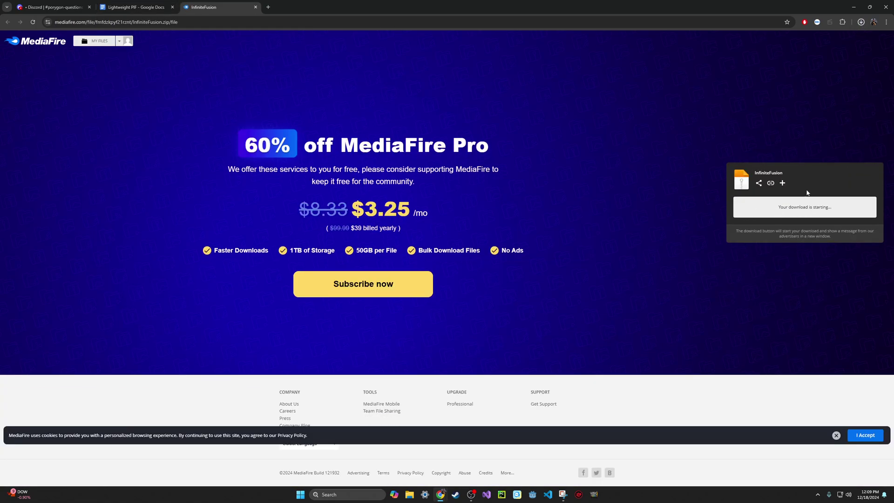
Step: Check Chrome's downloads for the zip, return to Discord, and bring up File Explorer
{"action": "left_click", "coordinate": [861, 22]}
{"action": "left_click", "coordinate": [51, 7]}
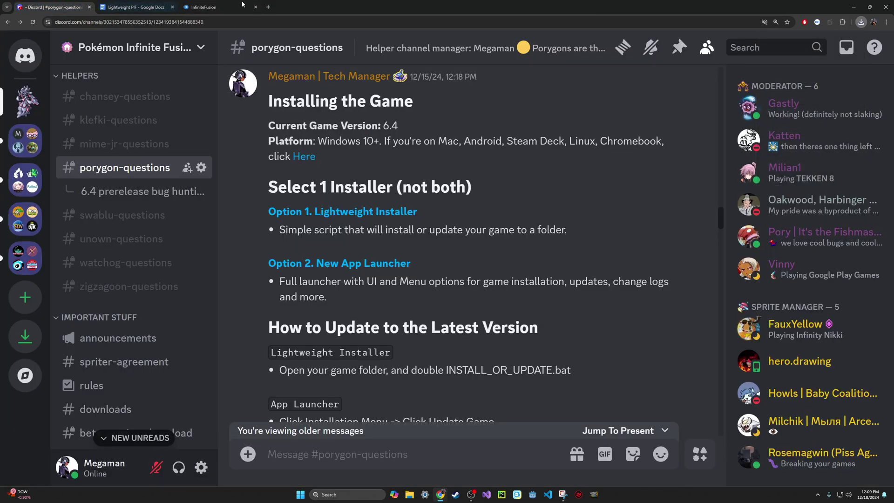
{"action": "left_click", "coordinate": [853, 7]}
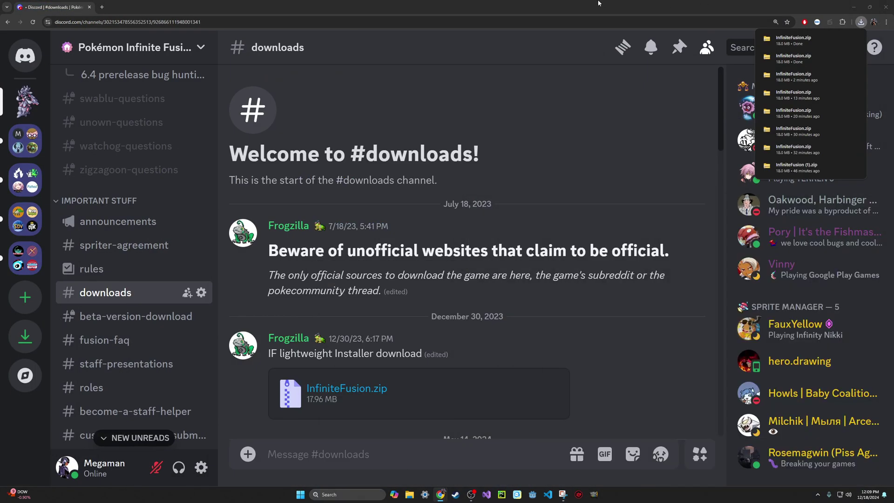
{"action": "left_click", "coordinate": [598, 3]}
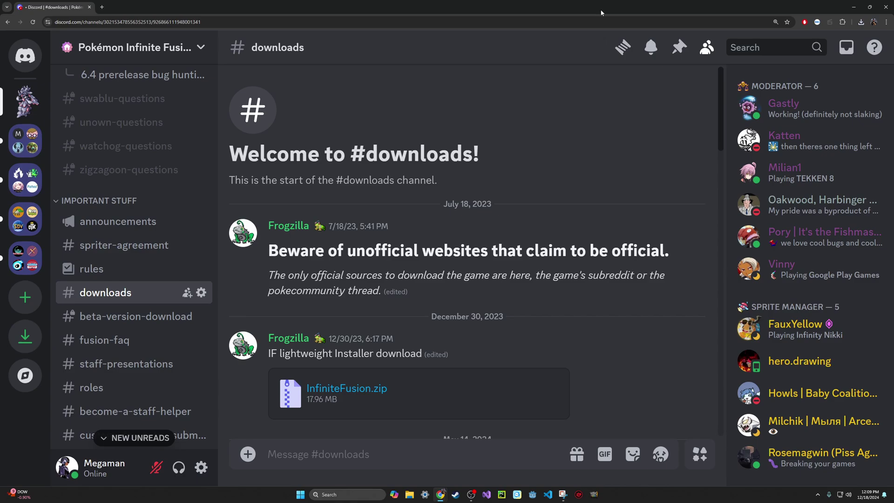
{"action": "left_click", "coordinate": [407, 495]}
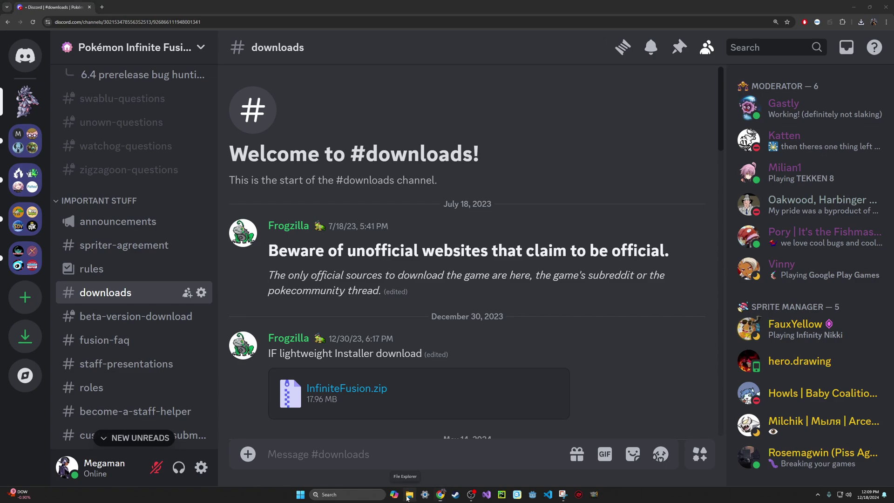
Step: Go to Downloads and delete the duplicate InfiniteFusion (1).zip
{"action": "left_click", "coordinate": [235, 194]}
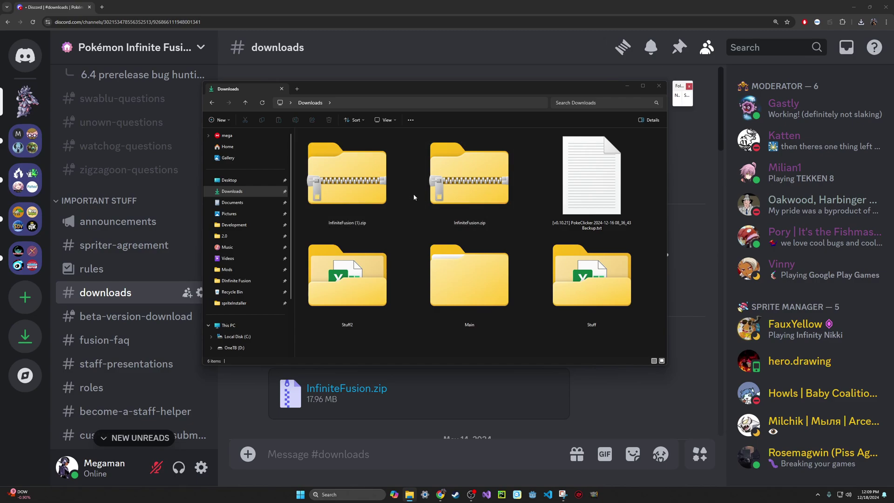
{"action": "left_click", "coordinate": [353, 183]}
{"action": "key", "text": "Delete"}
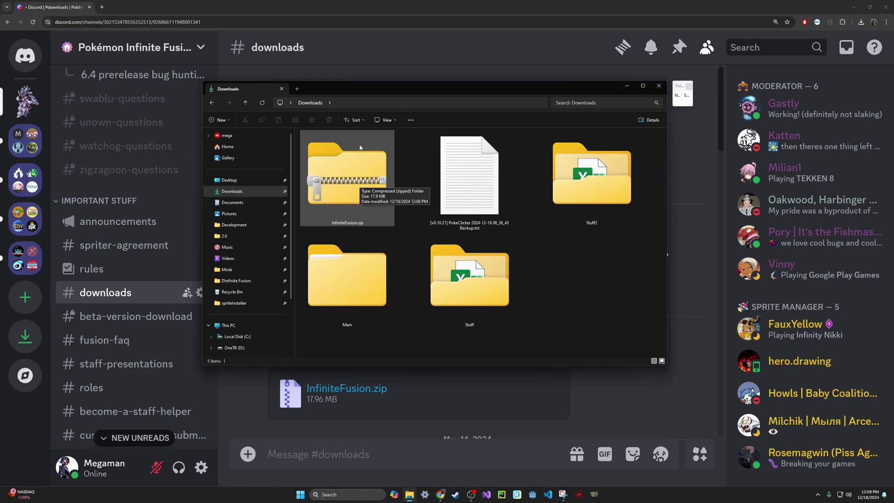
Step: Turn on View > Show > File name extensions so all files show extensions
{"action": "left_click", "coordinate": [386, 119]}
{"action": "mouse_move", "coordinate": [396, 250]}
{"action": "left_click", "coordinate": [452, 276]}
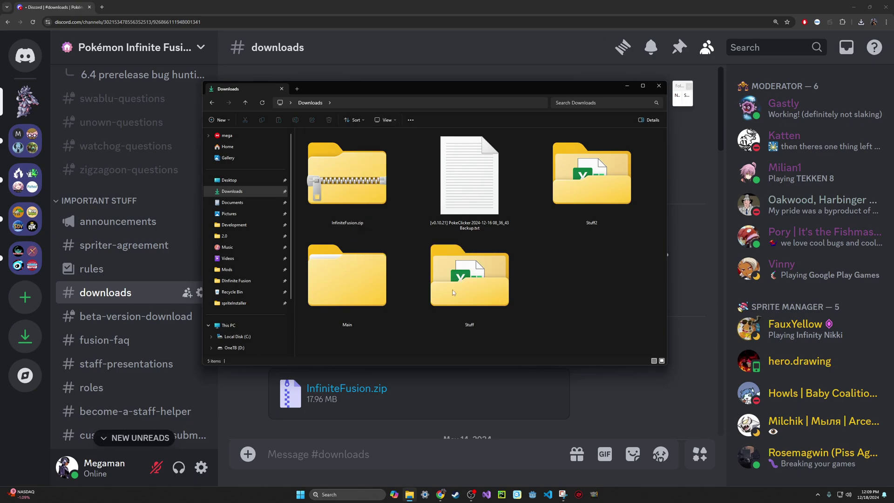
{"action": "left_click", "coordinate": [345, 225]}
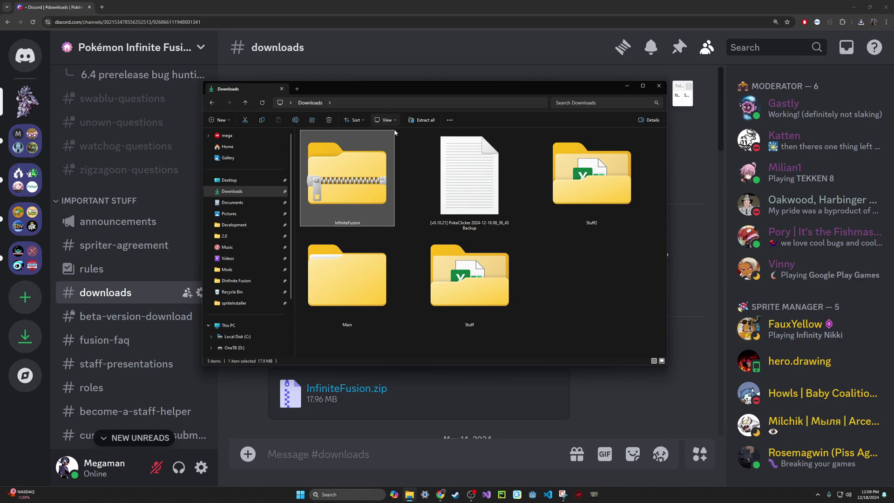
{"action": "left_click", "coordinate": [387, 121]}
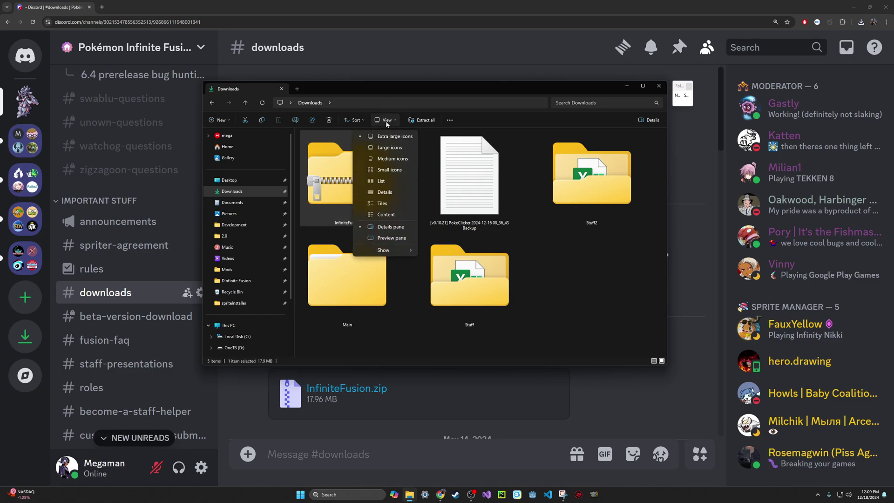
{"action": "mouse_move", "coordinate": [401, 253]}
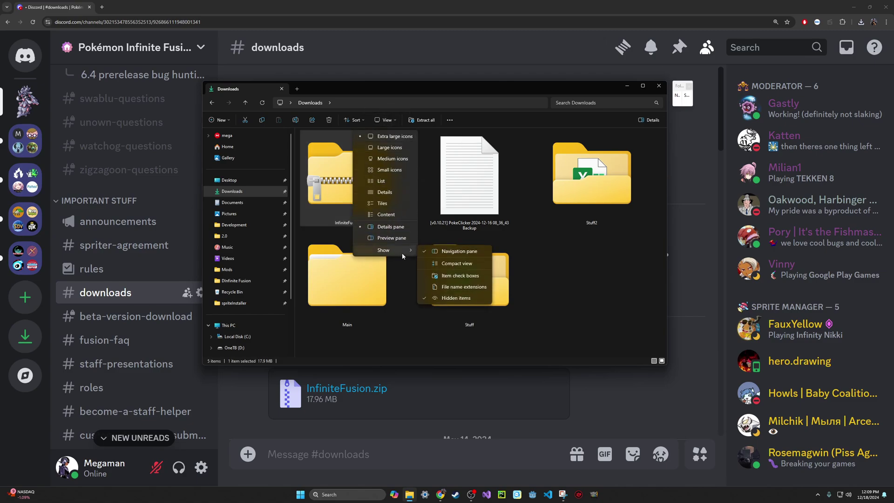
{"action": "left_click", "coordinate": [456, 287]}
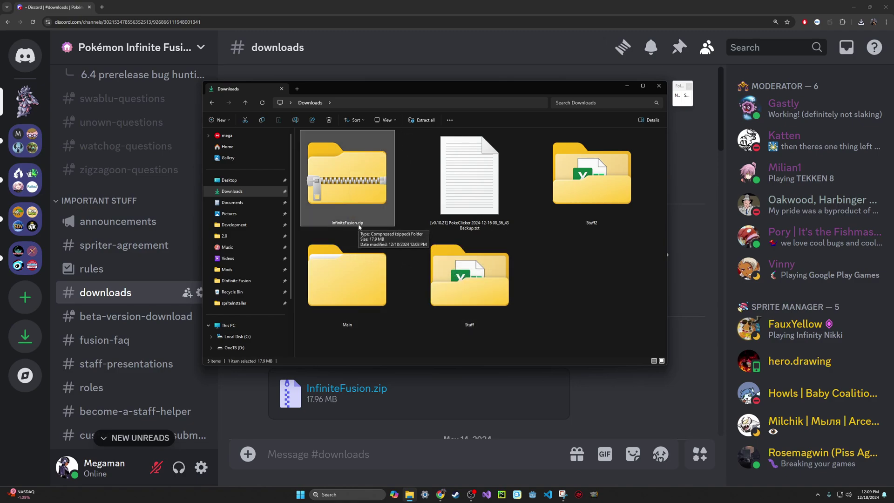
Step: Extract InfiniteFusion.zip into an InfiniteFusion folder in Downloads
{"action": "right_click", "coordinate": [362, 185]}
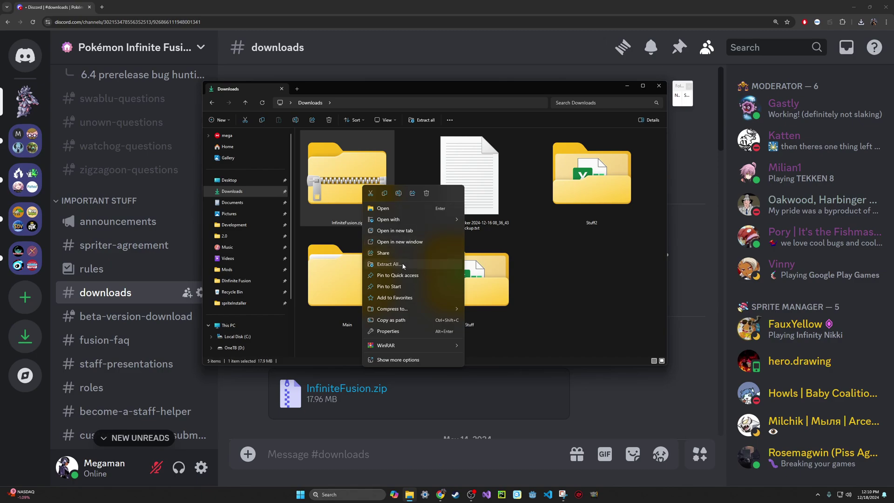
{"action": "left_click", "coordinate": [389, 263]}
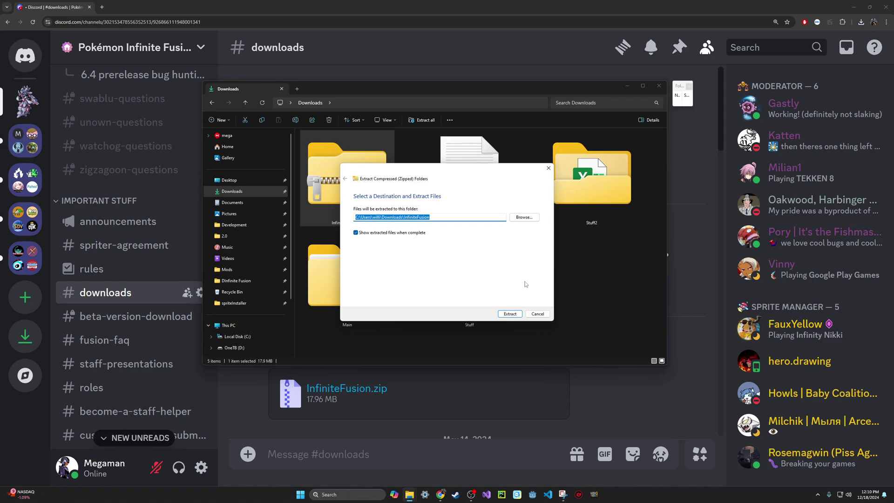
{"action": "left_click", "coordinate": [510, 313]}
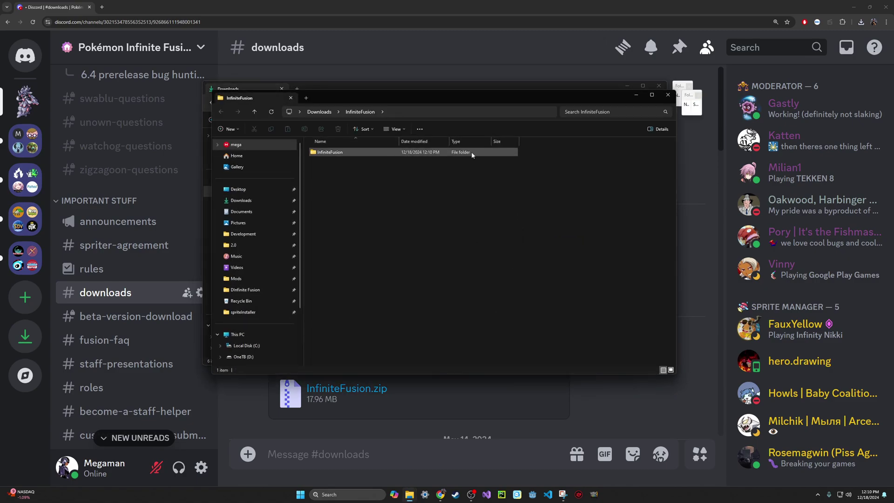
Step: Back in the Downloads window, delete InfiniteFusion.zip and confirm the deletion
{"action": "left_click_drag", "start_coordinate": [364, 101], "coordinate": [512, 155]}
{"action": "left_click", "coordinate": [431, 91]}
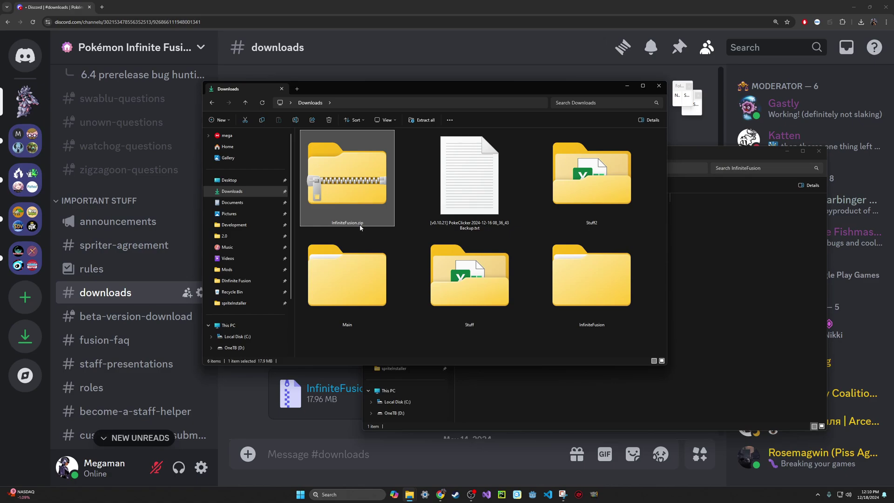
{"action": "key", "text": "Delete"}
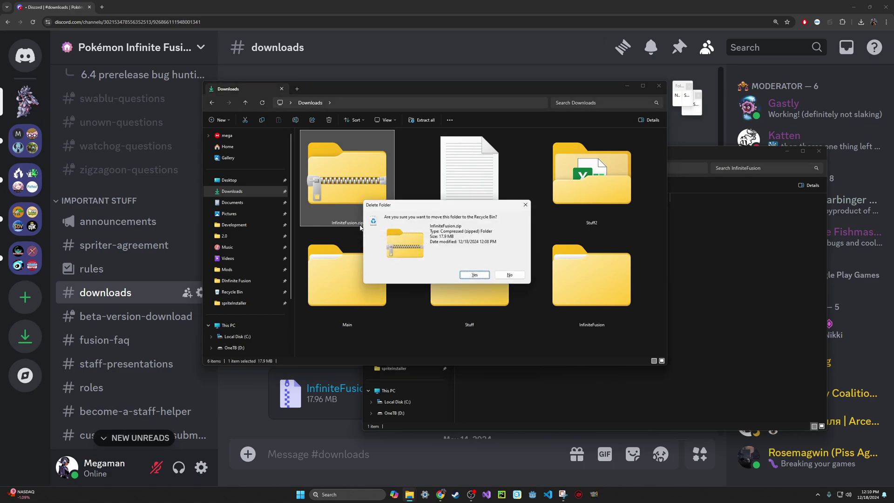
{"action": "left_click", "coordinate": [466, 275]}
Step: Close Downloads, open the inner InfiniteFusion folder, and run INSTALL_OR_UPDATE.bat
{"action": "left_click", "coordinate": [658, 85]}
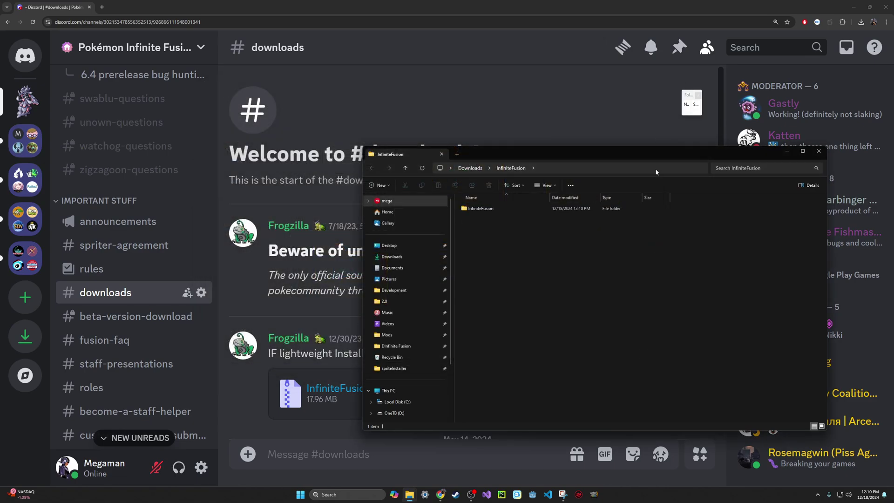
{"action": "left_click_drag", "start_coordinate": [655, 168], "coordinate": [607, 80]}
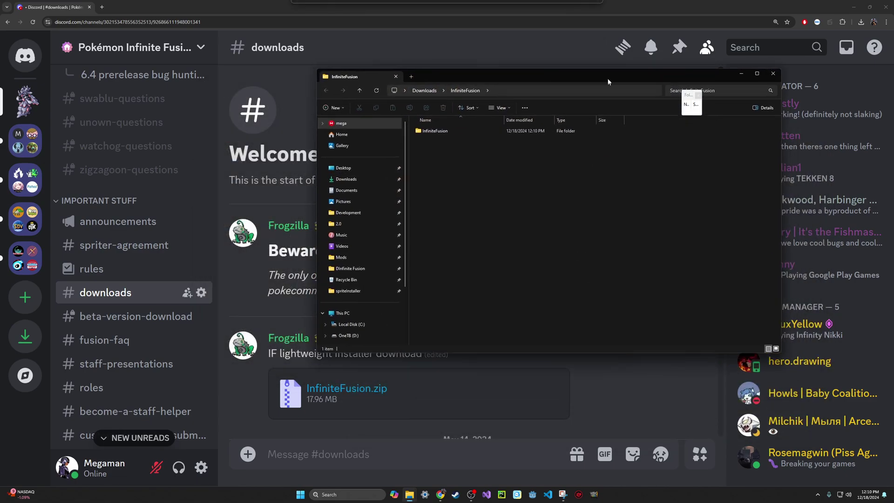
{"action": "double_click", "coordinate": [438, 122]}
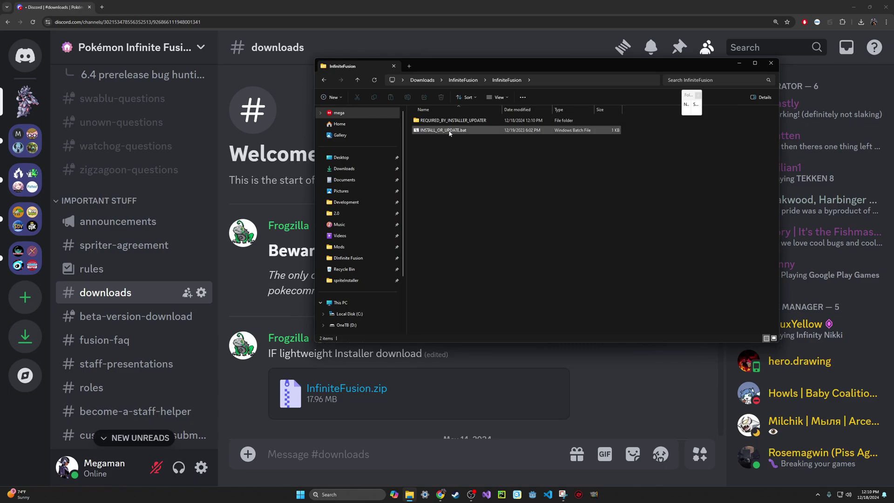
{"action": "double_click", "coordinate": [450, 132]}
{"action": "mouse_move", "coordinate": [365, 122]}
{"action": "left_mouse_down"}
{"action": "mouse_move", "coordinate": [611, 235]}
{"action": "mouse_move", "coordinate": [583, 224]}
{"action": "left_mouse_up"}
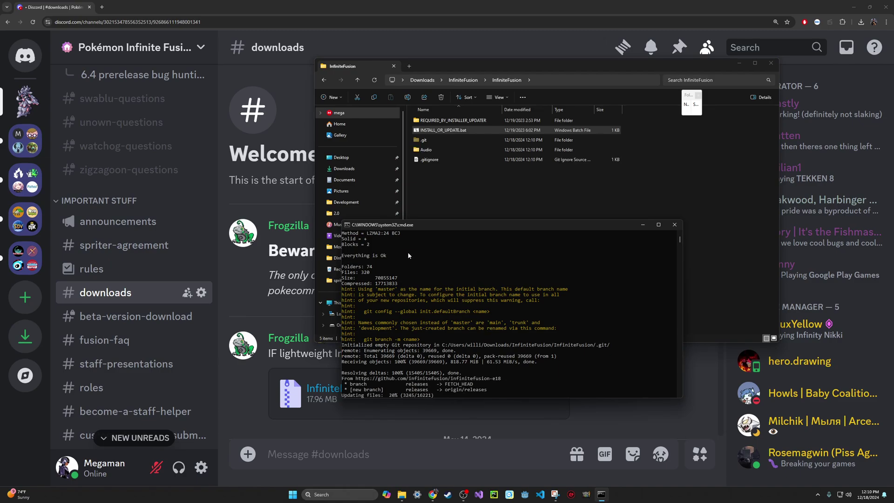
{"action": "left_click_drag", "start_coordinate": [440, 224], "coordinate": [454, 200]}
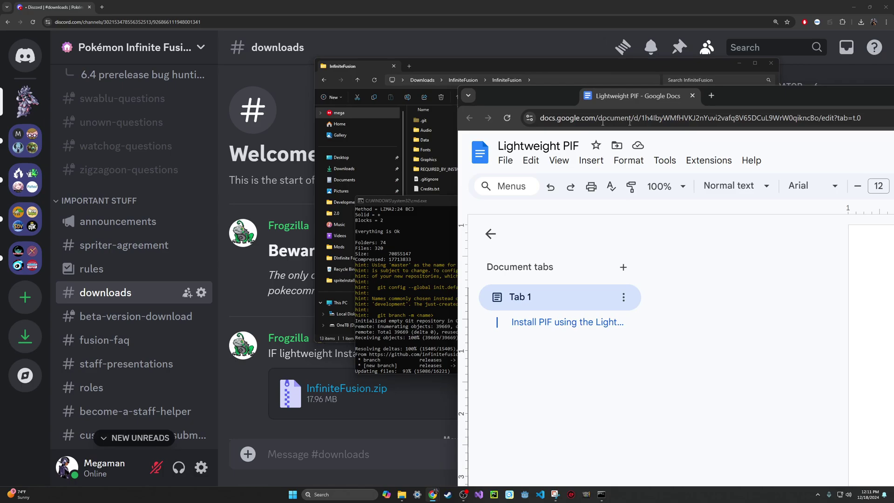
Step: Set the guide's step 6 beside the installer output and highlight the 'HEAD is now at' line
{"action": "left_click_drag", "start_coordinate": [493, 71], "coordinate": [88, 8]}
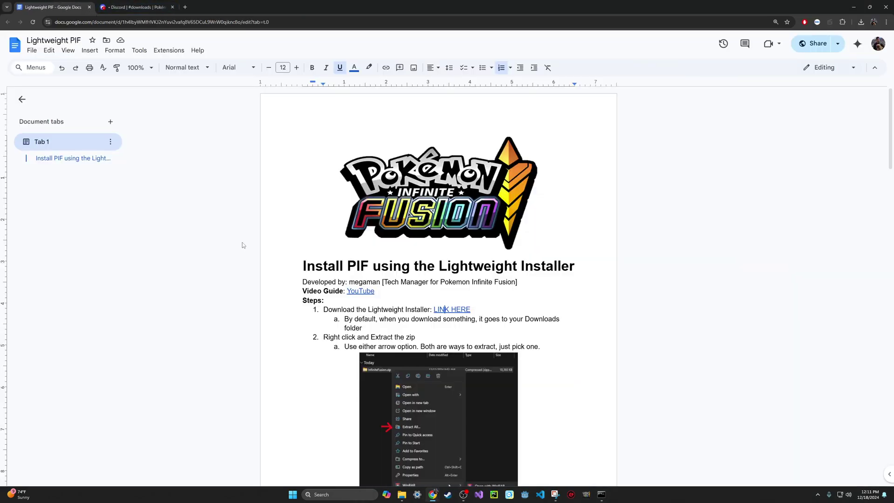
{"action": "scroll", "coordinate": [375, 254], "scroll_direction": "down", "scroll_amount": 20}
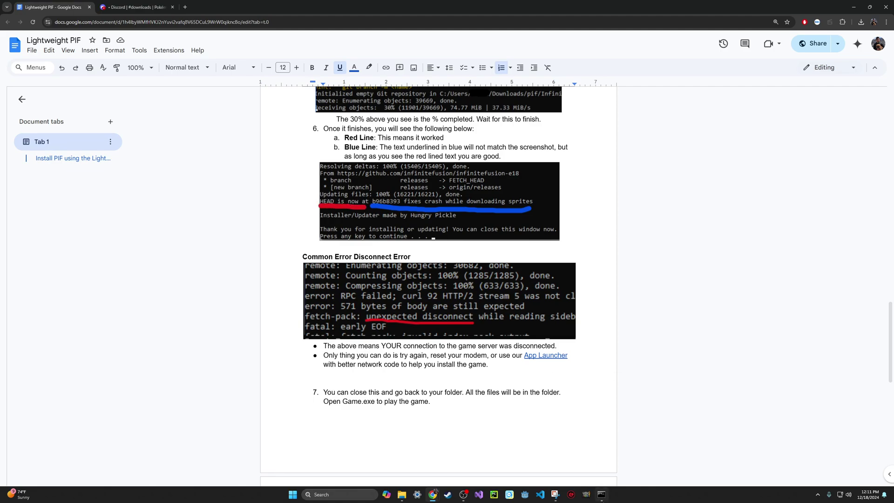
{"action": "left_click", "coordinate": [607, 484]}
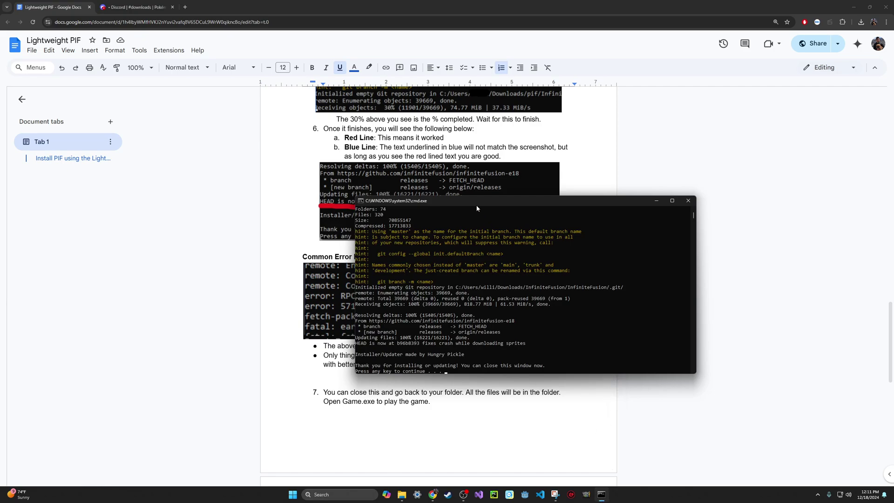
{"action": "left_click_drag", "start_coordinate": [582, 199], "coordinate": [592, 111]}
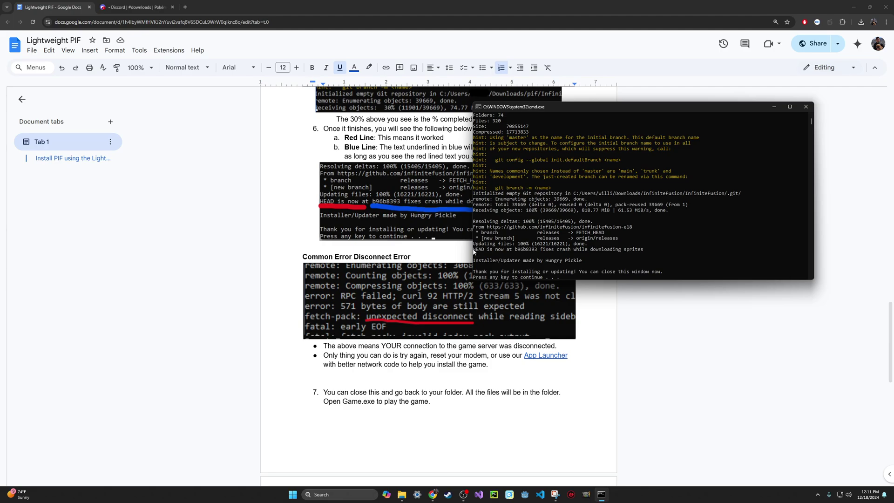
{"action": "left_click_drag", "start_coordinate": [473, 250], "coordinate": [518, 251]}
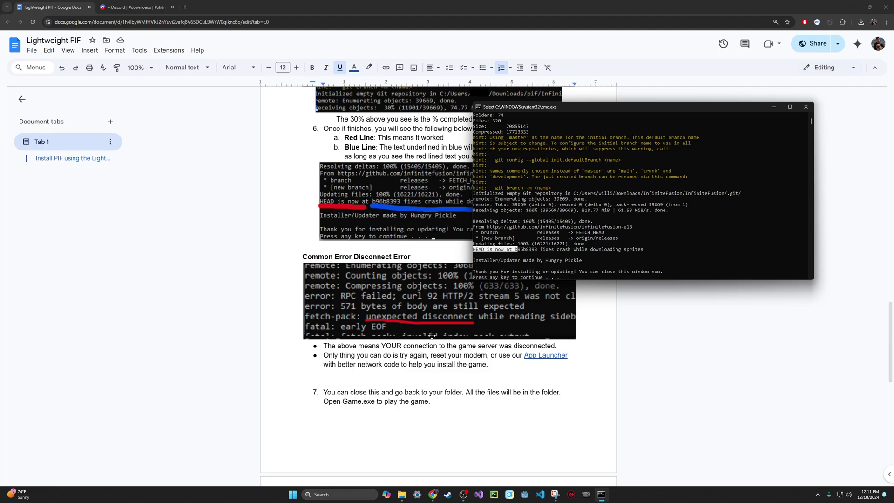
{"action": "left_click_drag", "start_coordinate": [591, 111], "coordinate": [491, 130]}
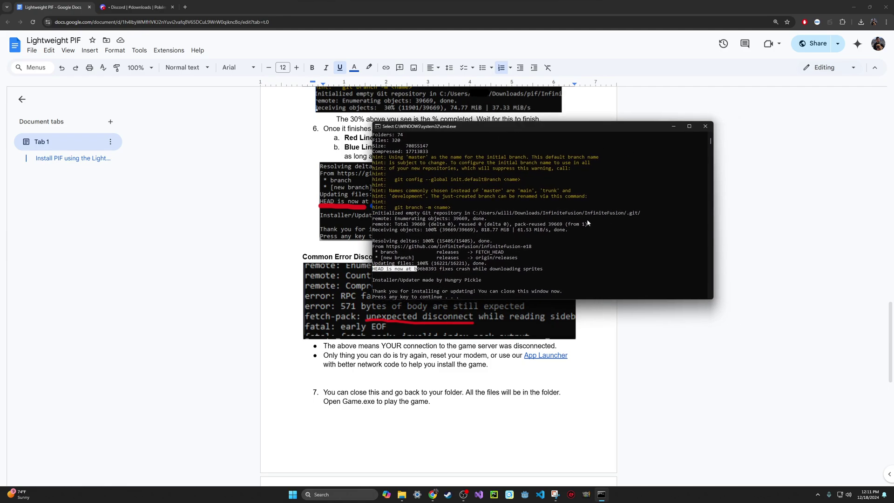
Step: Pin Game.exe from the InfiniteFusion folder to the taskbar via Show more options
{"action": "left_click", "coordinate": [401, 494]}
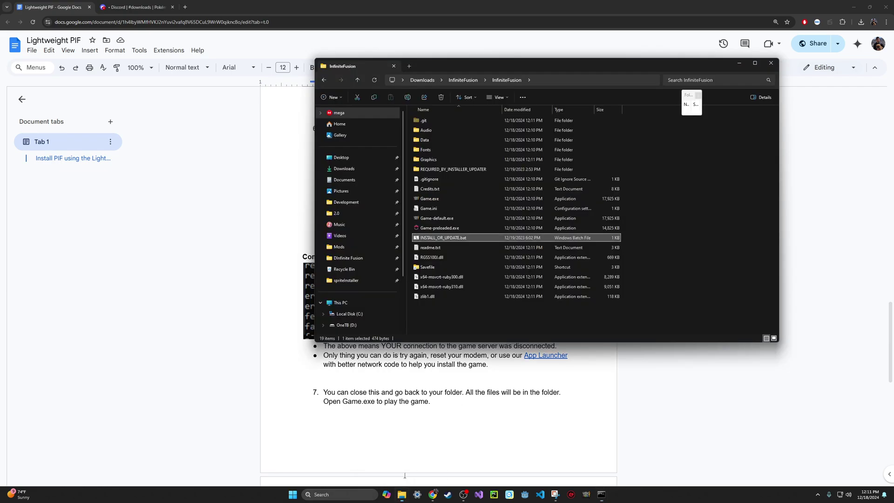
{"action": "mouse_move", "coordinate": [455, 321]}
{"action": "left_mouse_down"}
{"action": "mouse_move", "coordinate": [451, 127]}
{"action": "mouse_move", "coordinate": [465, 322]}
{"action": "left_mouse_up"}
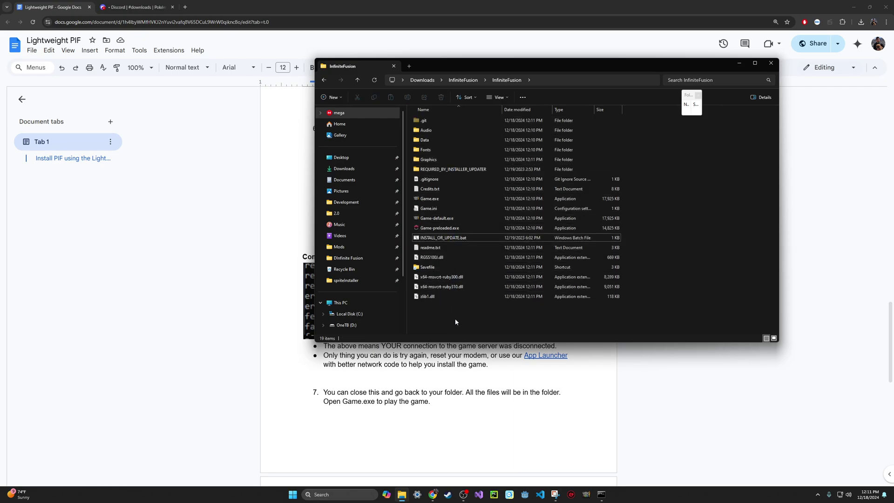
{"action": "left_click", "coordinate": [431, 200]}
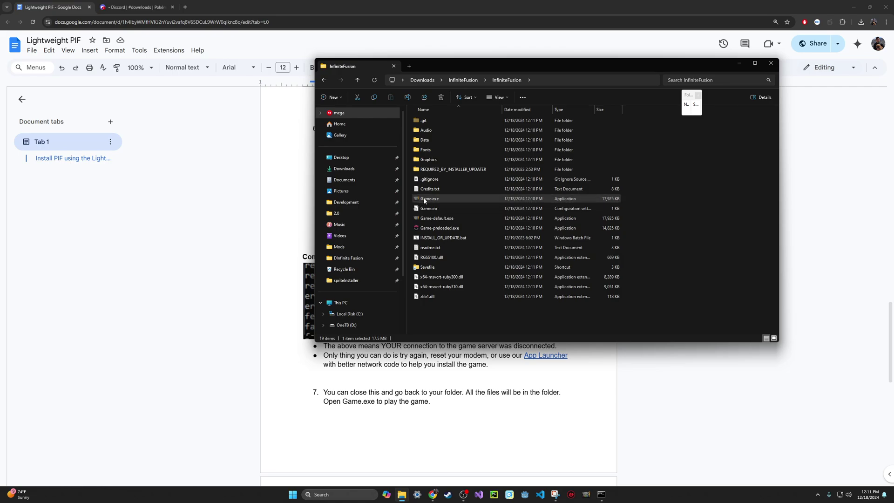
{"action": "right_click", "coordinate": [424, 200]}
{"action": "left_click", "coordinate": [455, 339]}
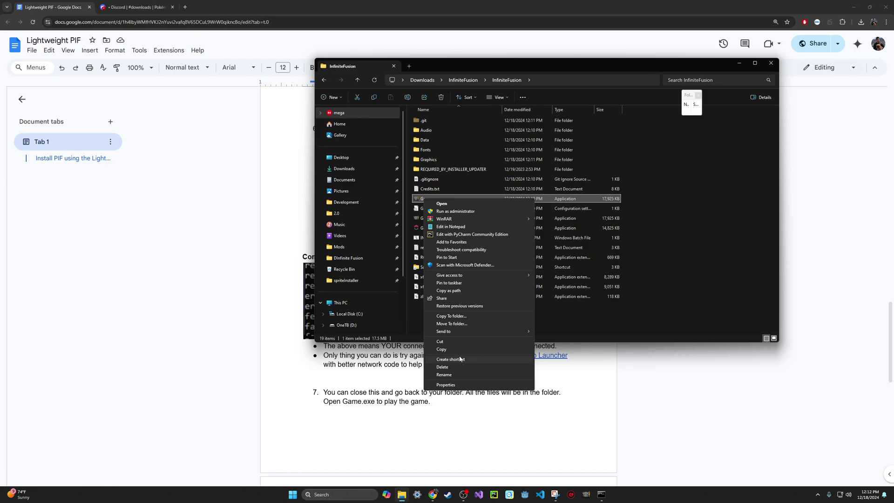
{"action": "left_click", "coordinate": [455, 285]}
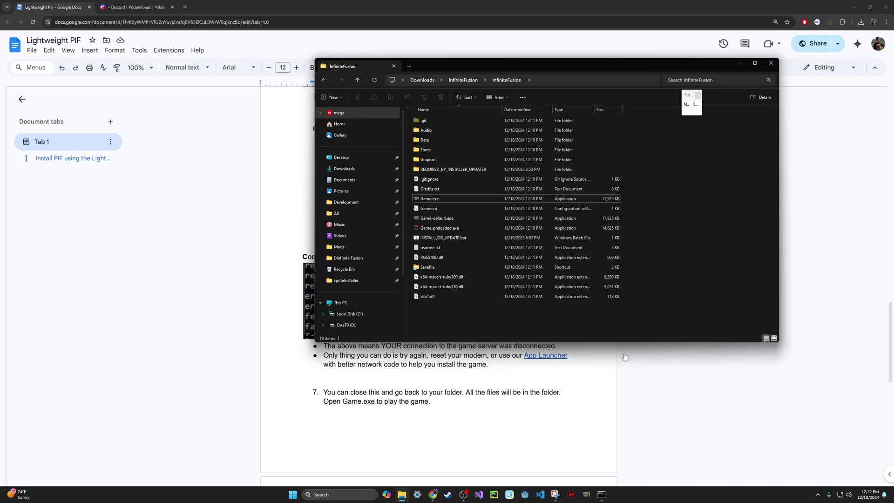
Step: Launch the game from its taskbar pin to the v6.4 title screen, then bring Explorer forward
{"action": "left_click", "coordinate": [587, 496]}
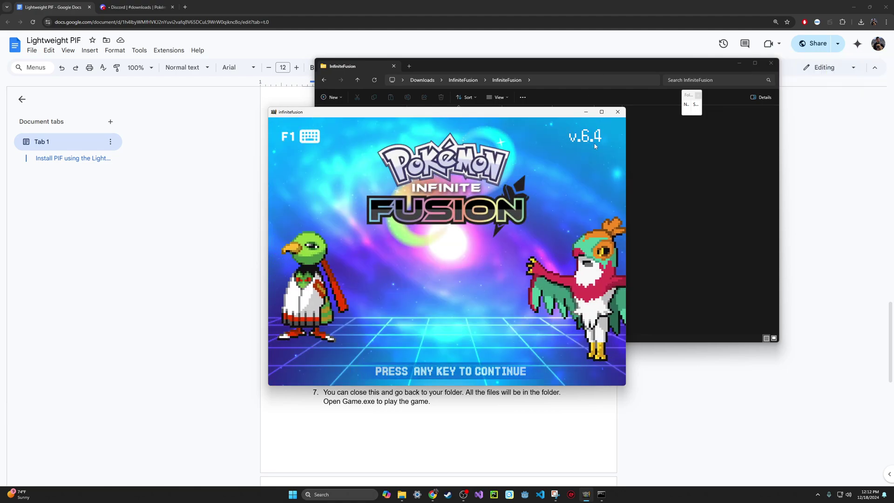
{"action": "left_click", "coordinate": [586, 66]}
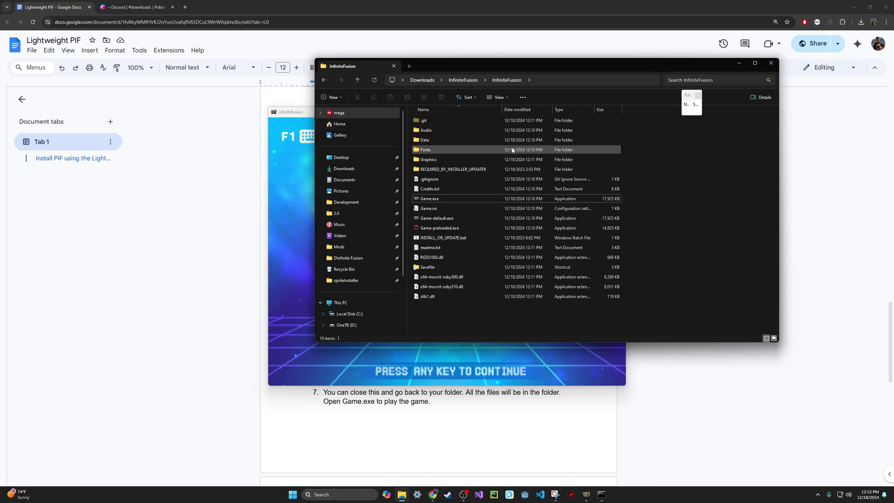
Step: Use the Savefile shortcut to open AppData\Roaming\infinitefusion and select File A.rxdata
{"action": "double_click", "coordinate": [425, 267]}
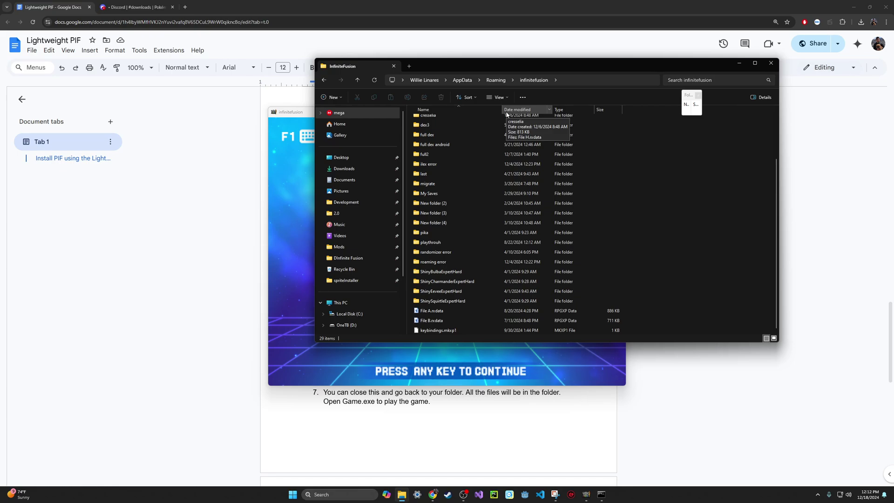
{"action": "left_click", "coordinate": [441, 311]}
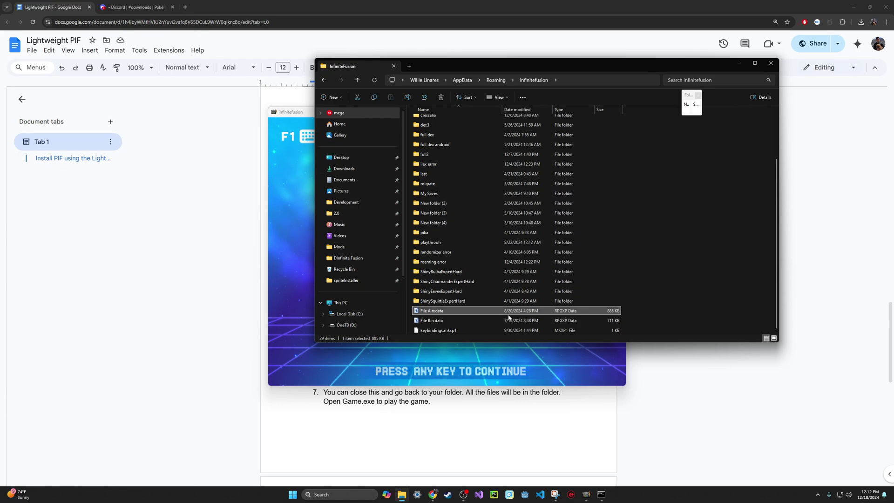
{"action": "left_click", "coordinate": [464, 495]}
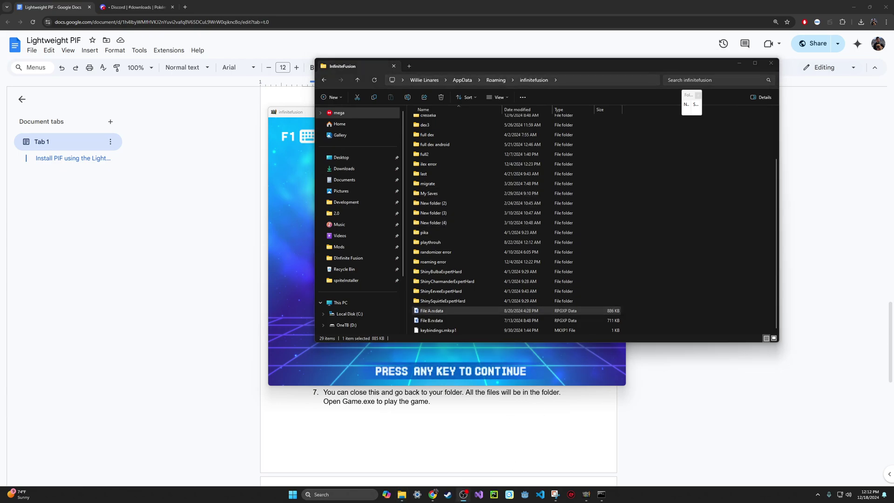